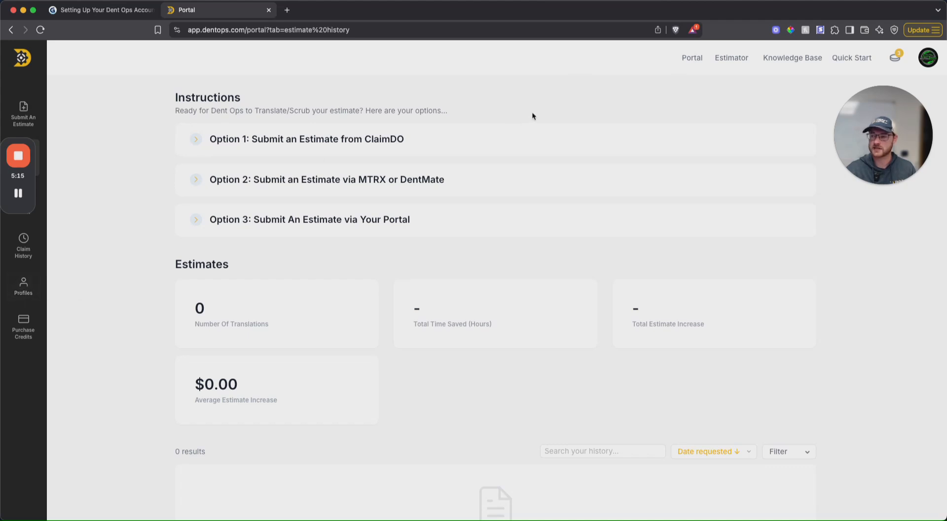
Step: Open the portal's Profiles page, look over the main profile and start a new sub-profile
{"action": "left_click", "coordinate": [691, 60]}
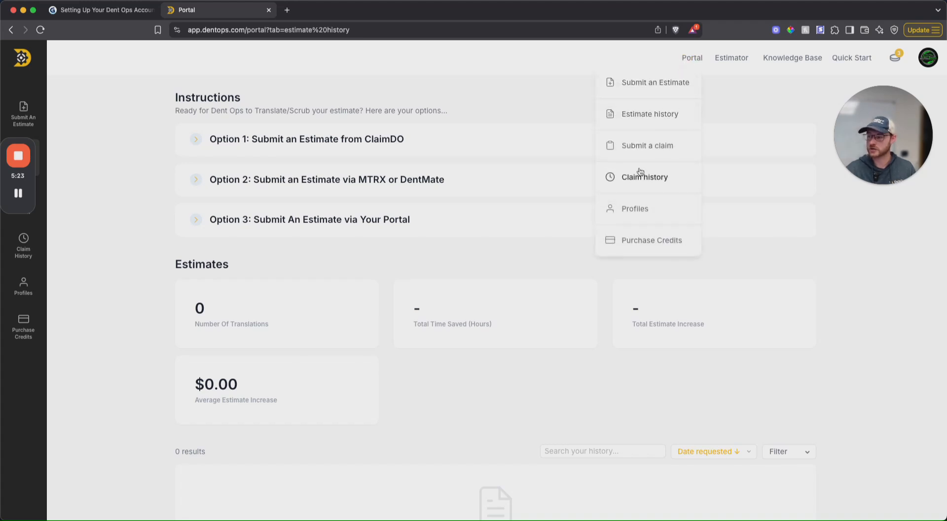
{"action": "left_click", "coordinate": [638, 210]}
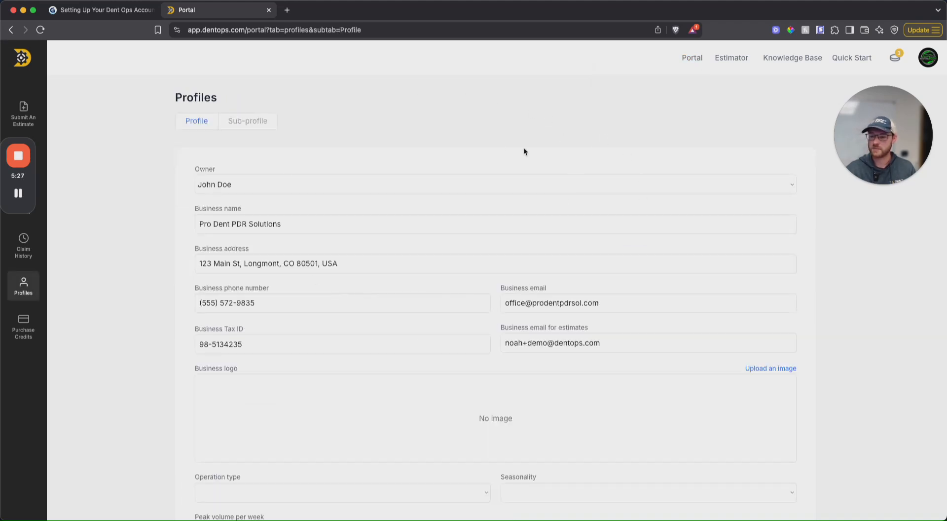
{"action": "scroll", "coordinate": [496, 116], "scroll_direction": "down", "scroll_amount": 3}
{"action": "scroll", "coordinate": [496, 115], "scroll_direction": "up", "scroll_amount": 3}
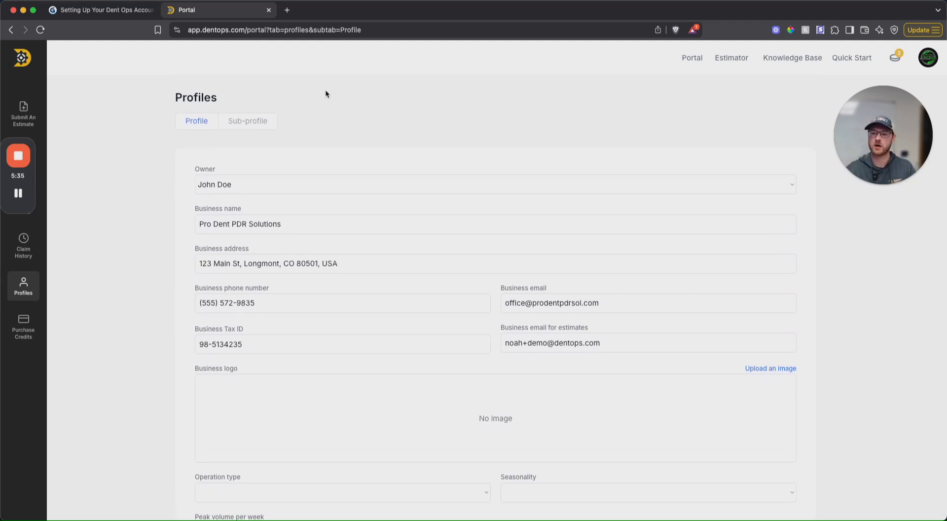
{"action": "left_click", "coordinate": [249, 123]}
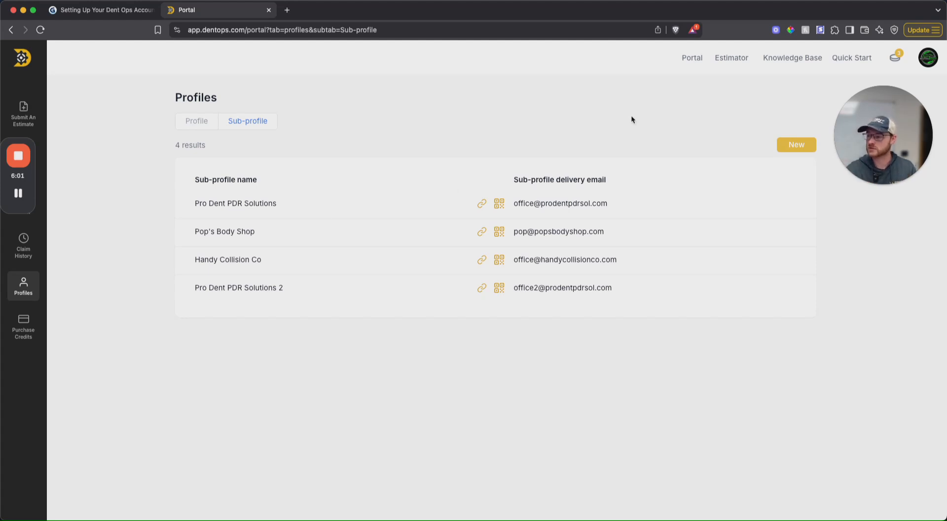
{"action": "left_click", "coordinate": [795, 147]}
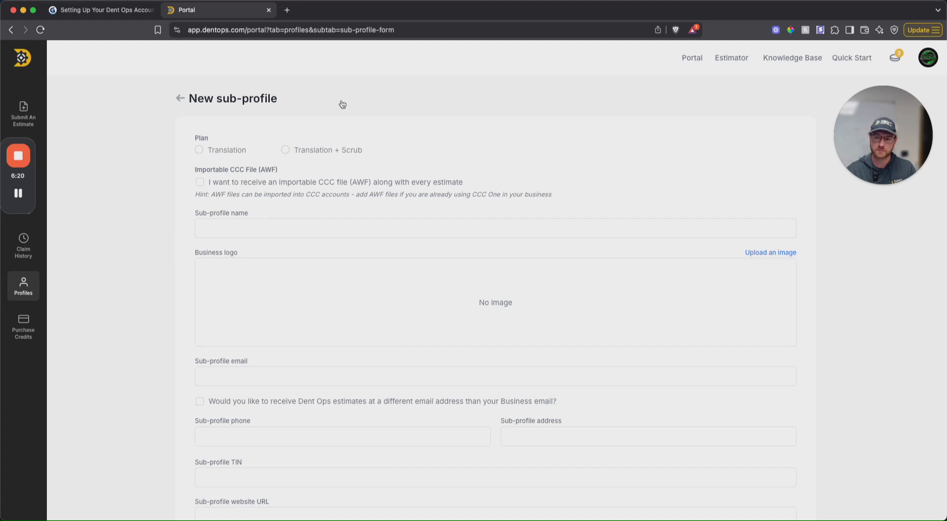
Step: Choose the Translation + Scrub plan and name the sub-profile "John Doe's Body Shop"
{"action": "left_click", "coordinate": [286, 150]}
{"action": "left_click", "coordinate": [199, 184]}
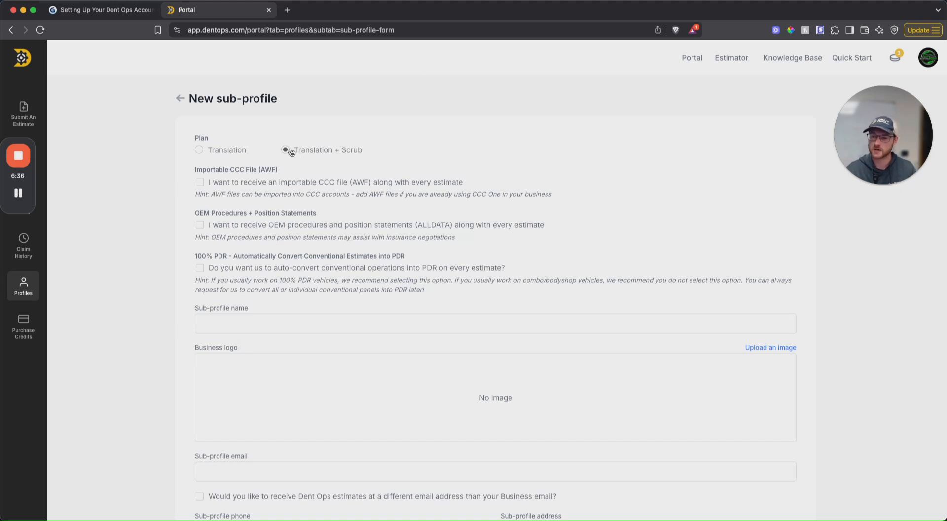
{"action": "scroll", "coordinate": [470, 143], "scroll_direction": "down", "scroll_amount": 3}
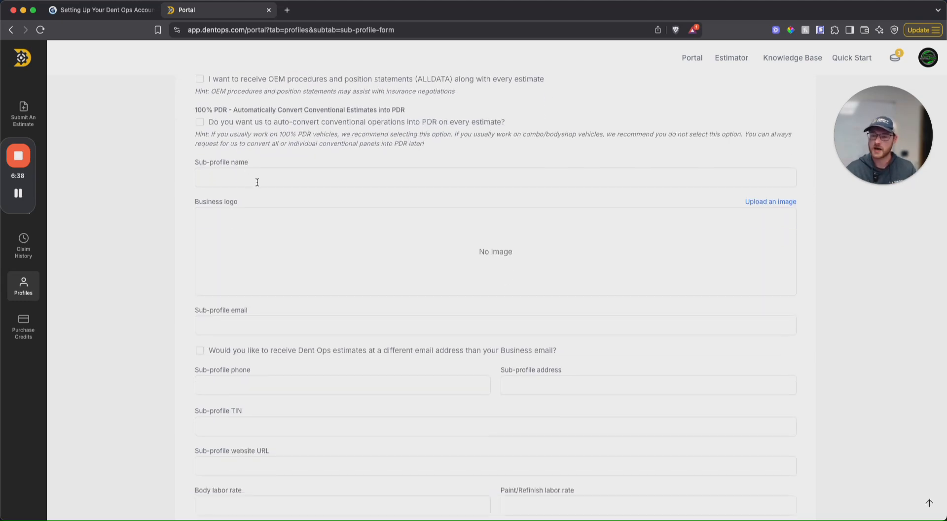
{"action": "scroll", "coordinate": [320, 181], "scroll_direction": "down", "scroll_amount": 1}
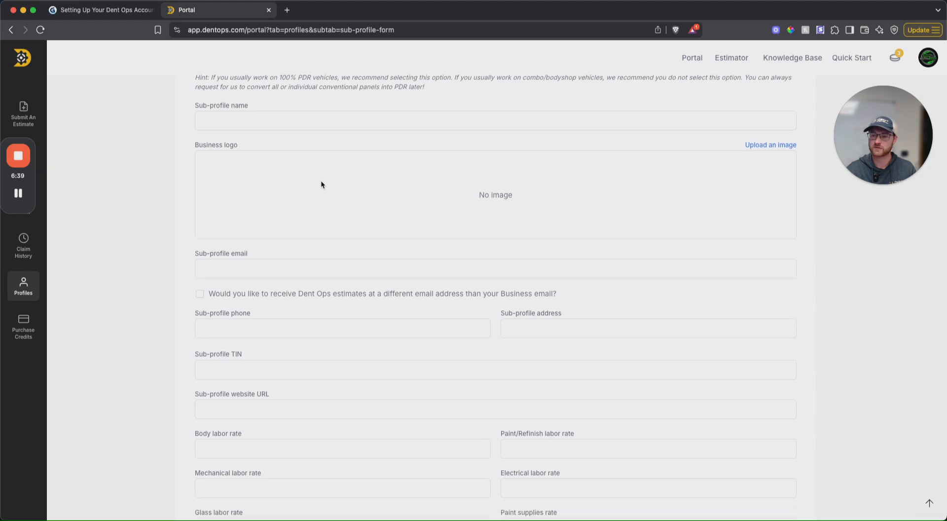
{"action": "left_click", "coordinate": [259, 111]}
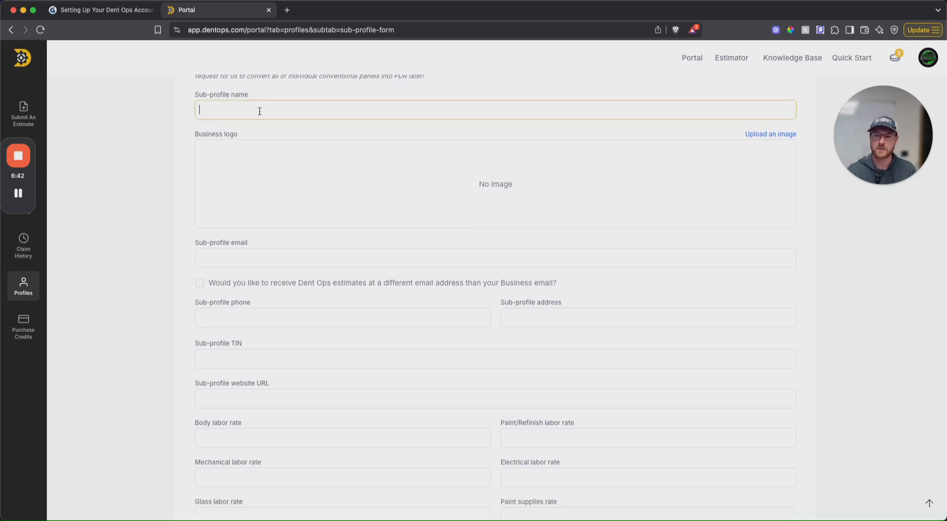
{"action": "type", "text": "John "}
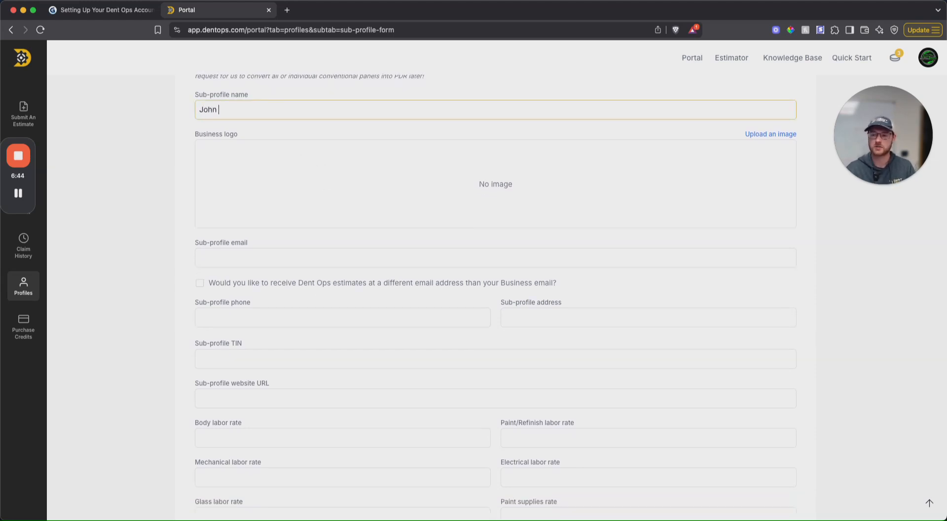
{"action": "type", "text": "Doe's Body Shop"}
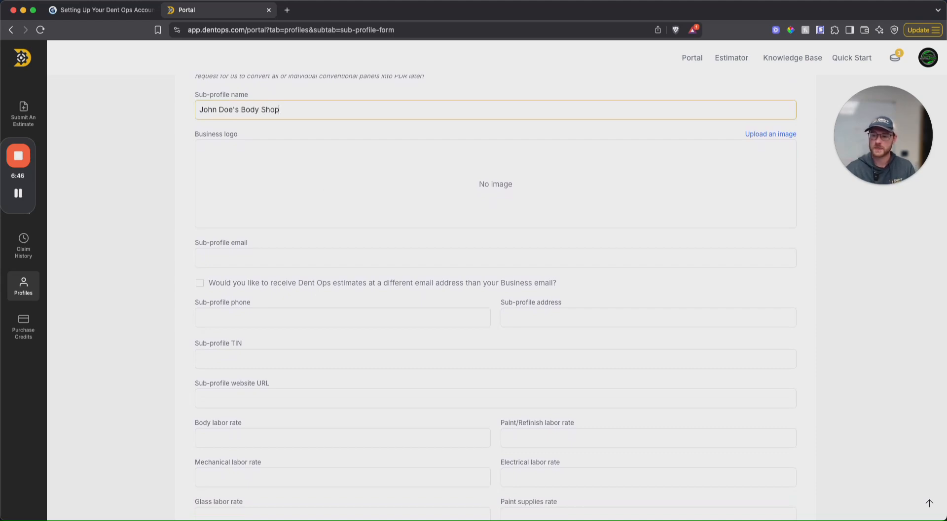
{"action": "left_click", "coordinate": [555, 204]}
Step: Enter the sub-profile's email address, leaving the separate estimate delivery email option off
{"action": "scroll", "coordinate": [463, 196], "scroll_direction": "down", "scroll_amount": 1}
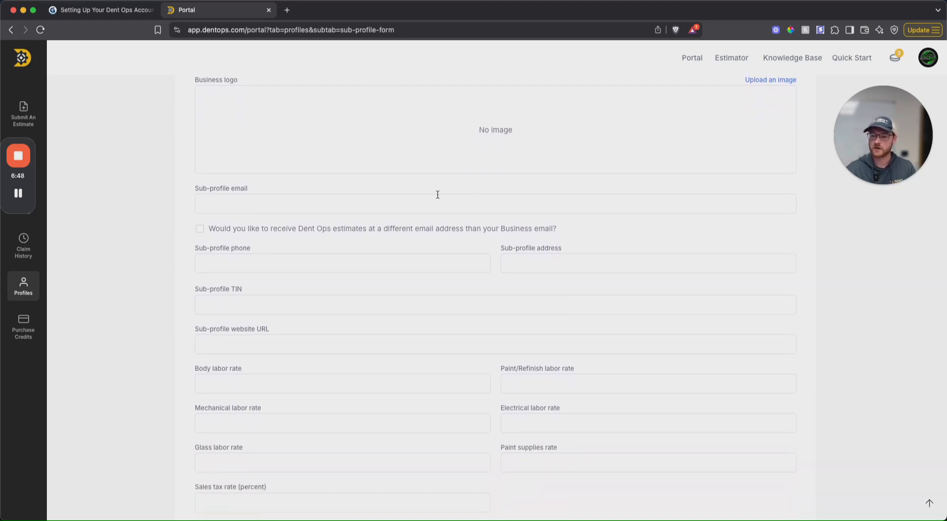
{"action": "scroll", "coordinate": [323, 198], "scroll_direction": "up", "scroll_amount": 1}
{"action": "left_click", "coordinate": [269, 261]}
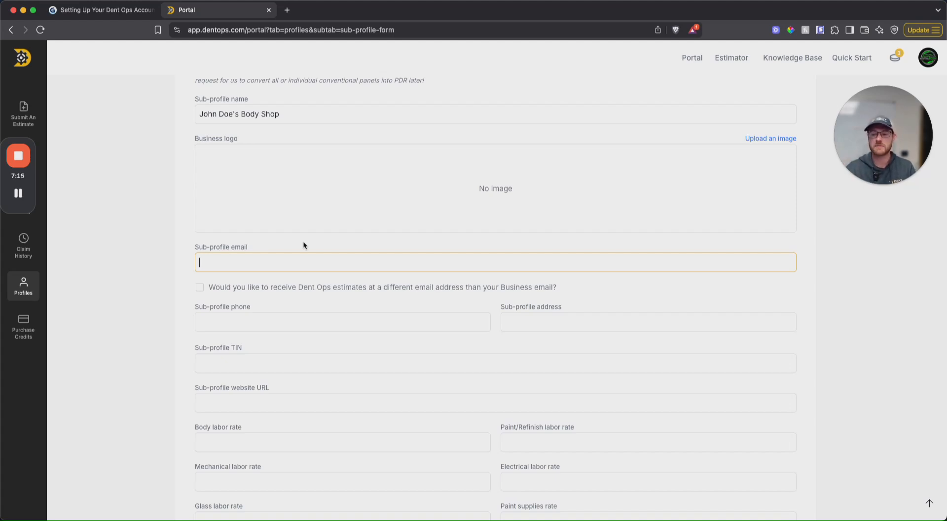
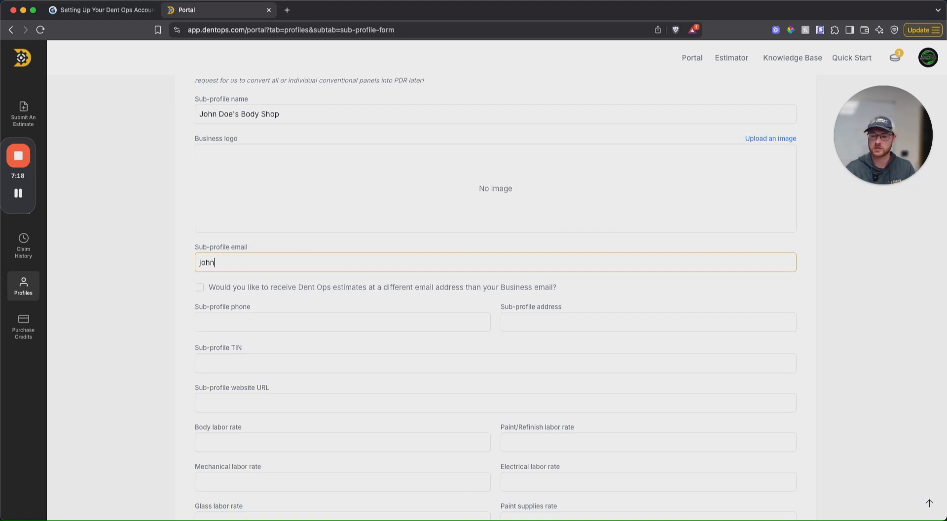
{"action": "scroll", "coordinate": [153, 247], "scroll_direction": "down", "scroll_amount": 2}
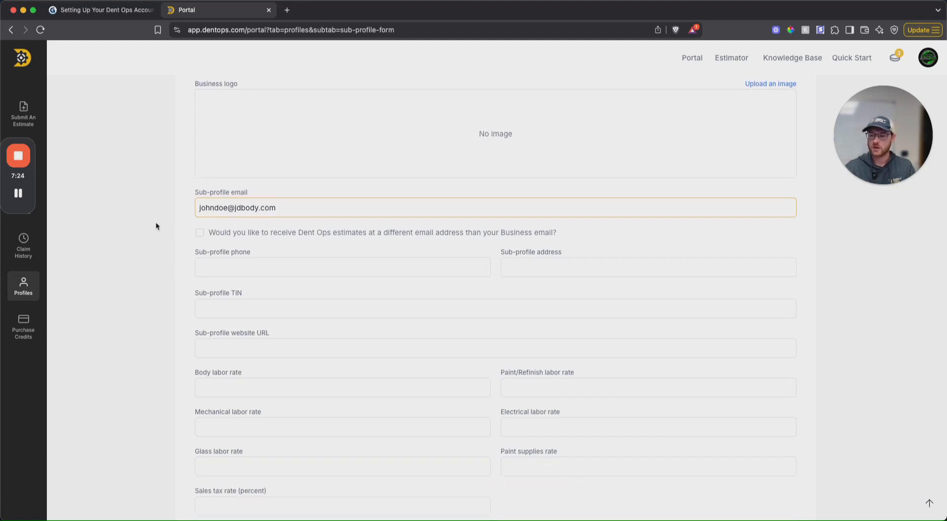
{"action": "left_click_drag", "start_coordinate": [302, 208], "coordinate": [197, 208]}
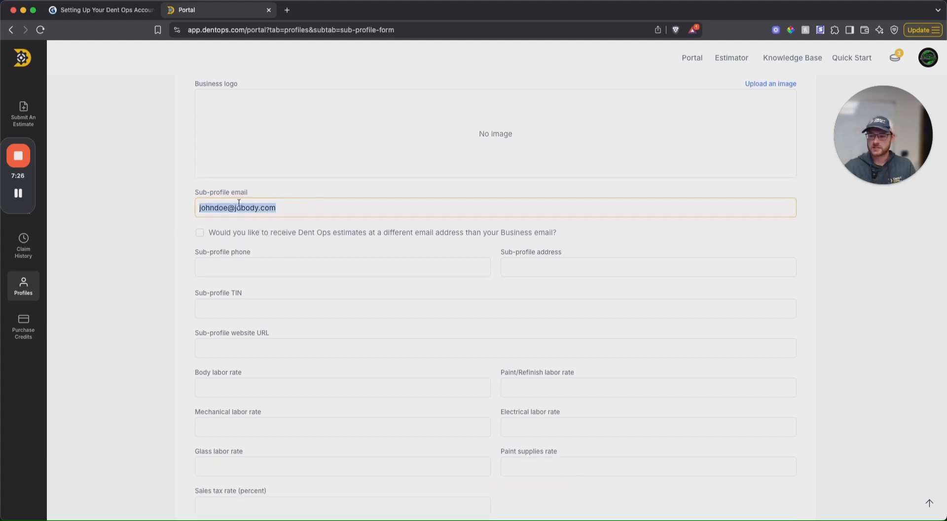
{"action": "left_click", "coordinate": [185, 211]}
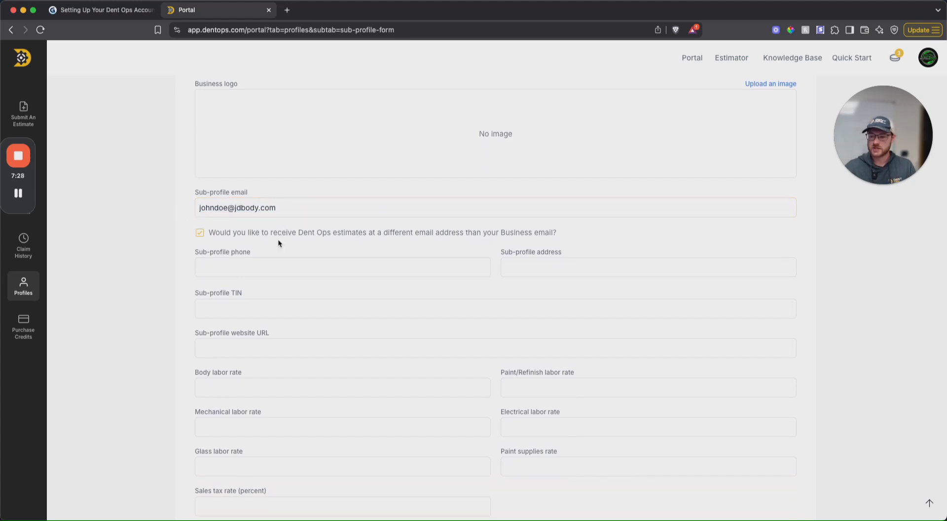
Step: Enter the sub-profile's phone number
{"action": "scroll", "coordinate": [290, 235], "scroll_direction": "down", "scroll_amount": 2}
{"action": "left_click", "coordinate": [230, 214]}
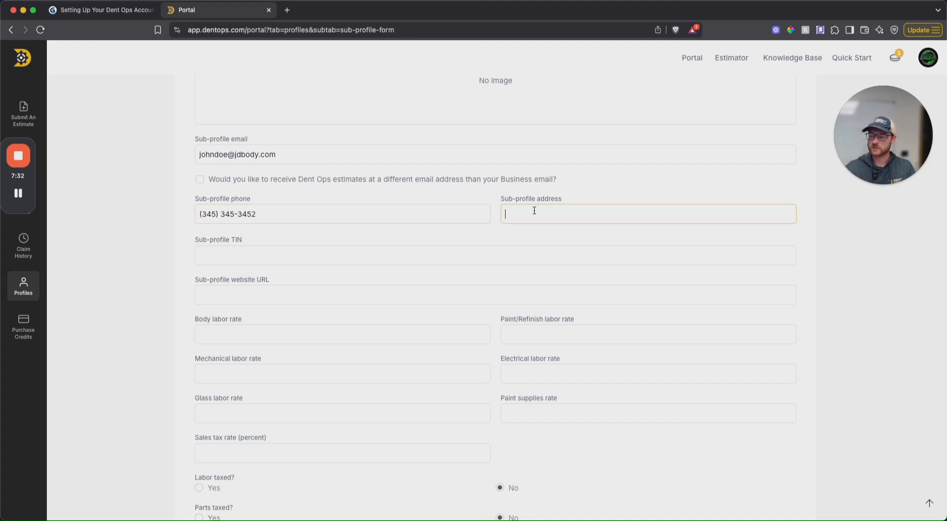
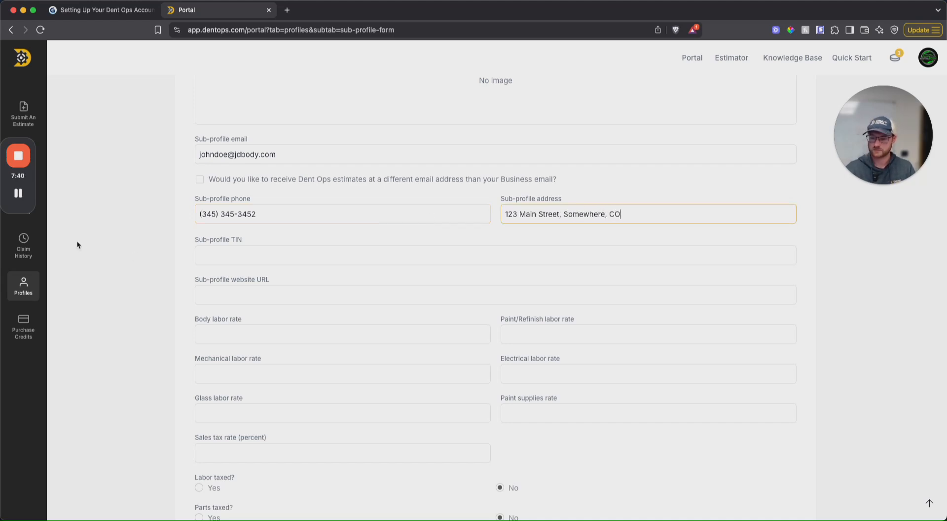
Step: Enter the sub-profile's tax identification number (TIN)
{"action": "scroll", "coordinate": [146, 240], "scroll_direction": "down", "scroll_amount": 3}
{"action": "left_click", "coordinate": [257, 193]}
{"action": "left_click", "coordinate": [249, 236]}
Step: Set the body, paint/refinish and glass labor rates to $50, mechanical and electrical to $100, and the paint supplies rate to $30
{"action": "scroll", "coordinate": [268, 213], "scroll_direction": "down", "scroll_amount": 1}
{"action": "left_click", "coordinate": [252, 240]}
{"action": "type", "text": "0"}
{"action": "type", "text": "50"}
{"action": "key", "text": "Tab"}
{"action": "type", "text": "50"}
{"action": "key", "text": "Tab"}
{"action": "type", "text": "100"}
{"action": "key", "text": "Tab"}
{"action": "type", "text": "100"}
{"action": "key", "text": "Tab"}
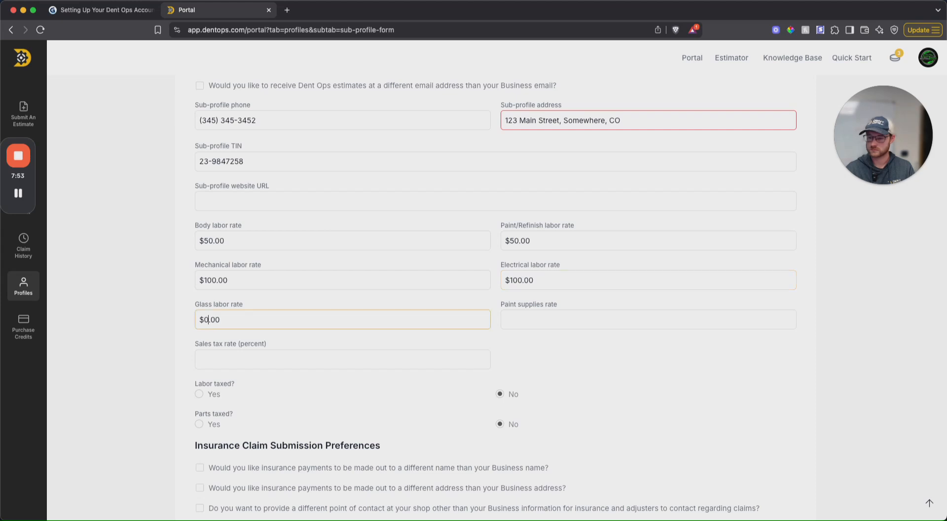
{"action": "type", "text": "50"}
{"action": "key", "text": "Tab"}
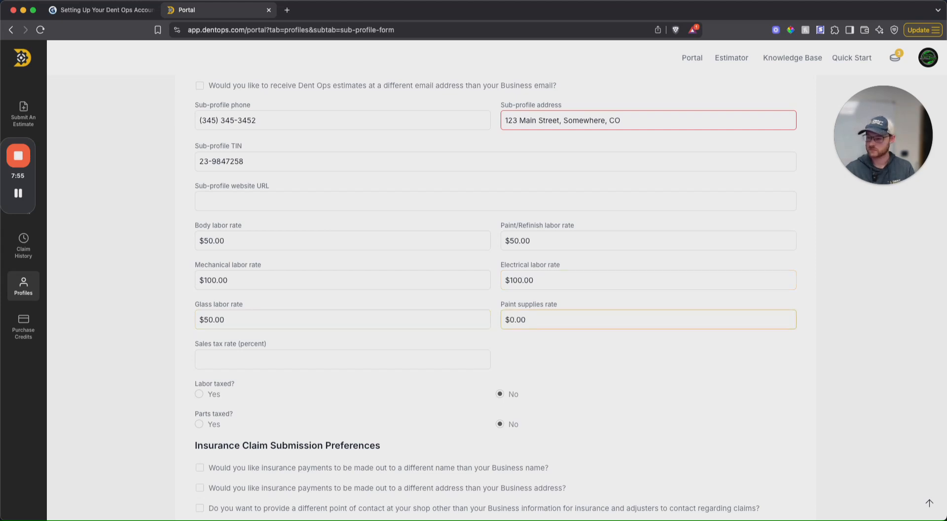
{"action": "type", "text": "30"}
Step: Set the sales tax rate to 7.5% and mark both labor and parts as taxed
{"action": "left_click", "coordinate": [229, 361]}
{"action": "type", "text": "7.5"}
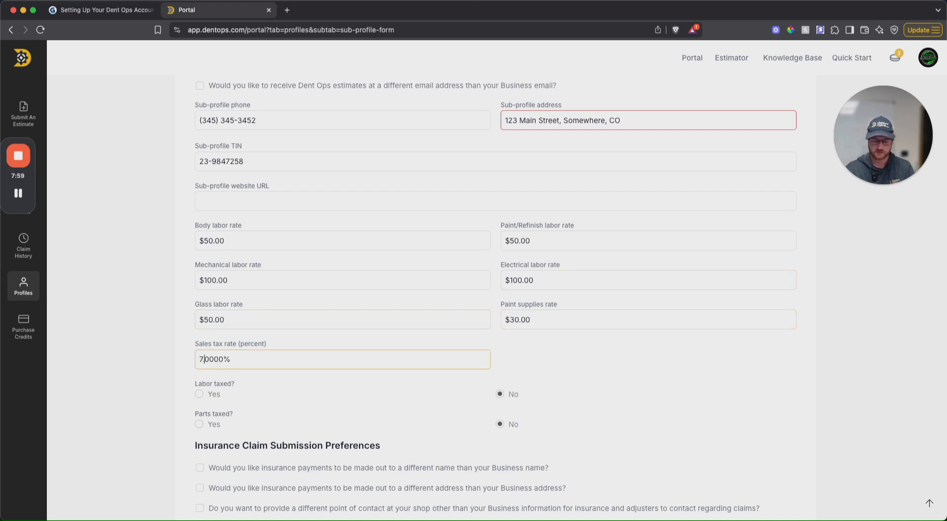
{"action": "scroll", "coordinate": [139, 332], "scroll_direction": "down", "scroll_amount": 3}
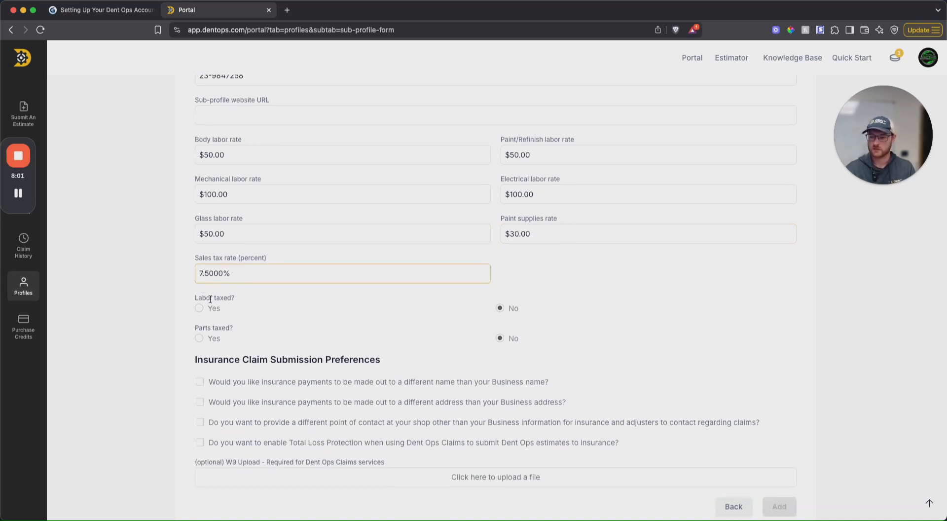
{"action": "scroll", "coordinate": [211, 303], "scroll_direction": "down", "scroll_amount": 1}
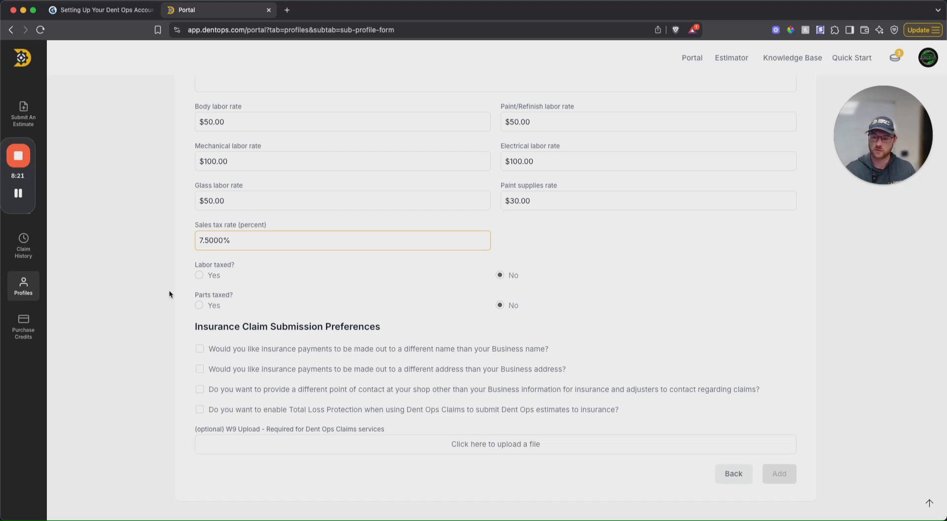
{"action": "left_click", "coordinate": [200, 276]}
{"action": "left_click", "coordinate": [200, 305]}
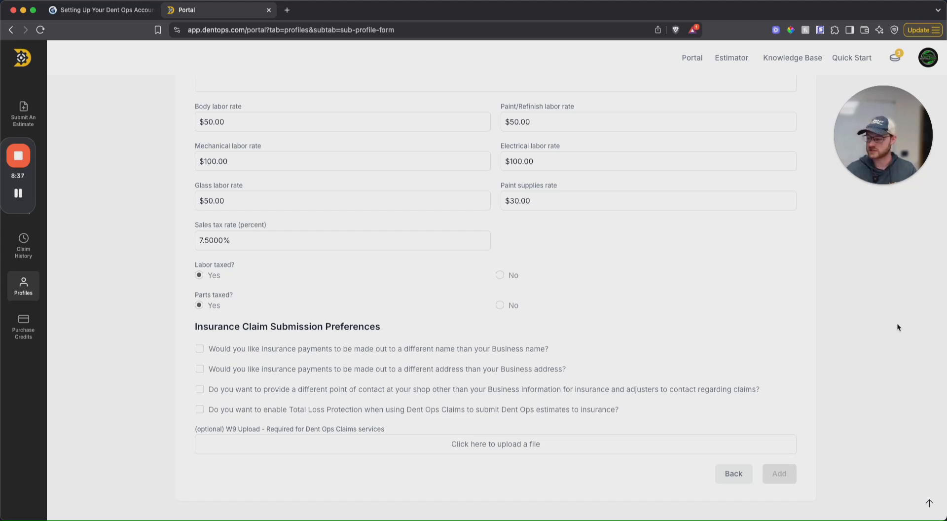
Step: Try to add the sub-profile and append a ZIP code to its address
{"action": "left_click", "coordinate": [779, 477]}
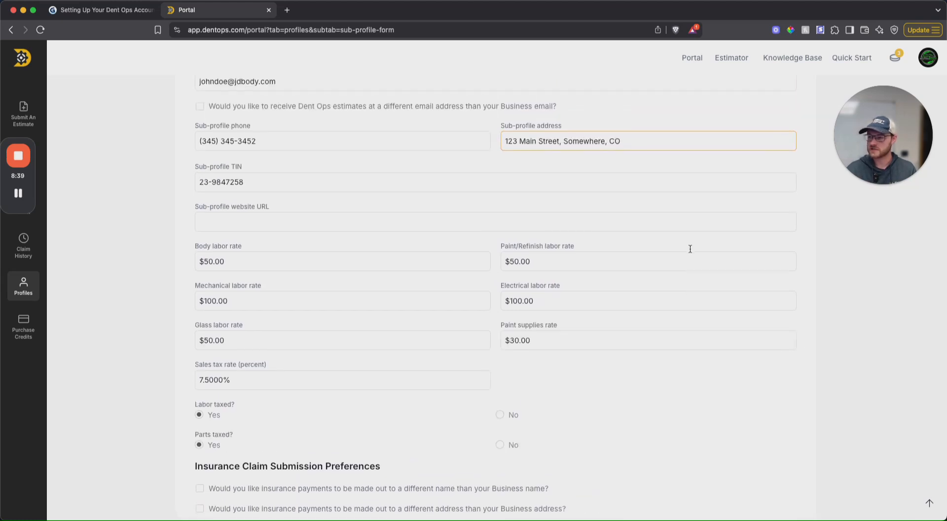
{"action": "scroll", "coordinate": [651, 188], "scroll_direction": "up", "scroll_amount": 3}
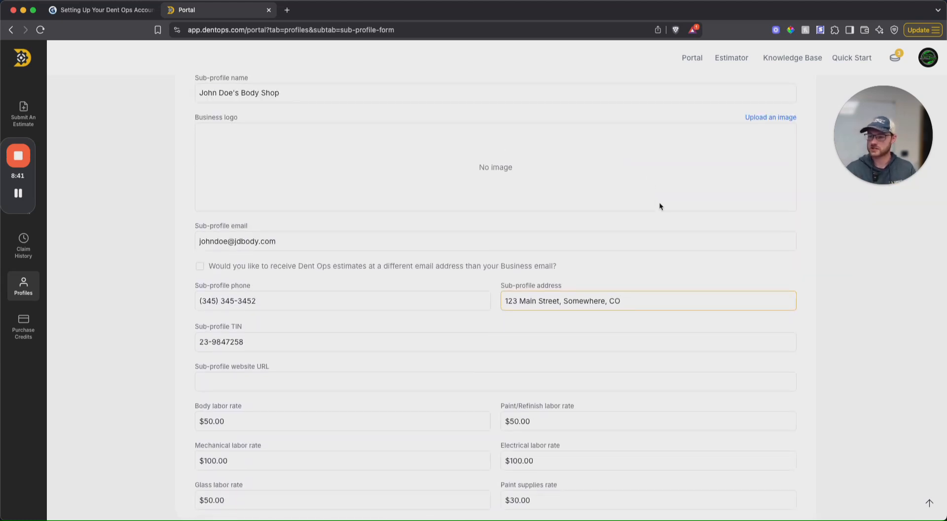
{"action": "type", "text": "12345"}
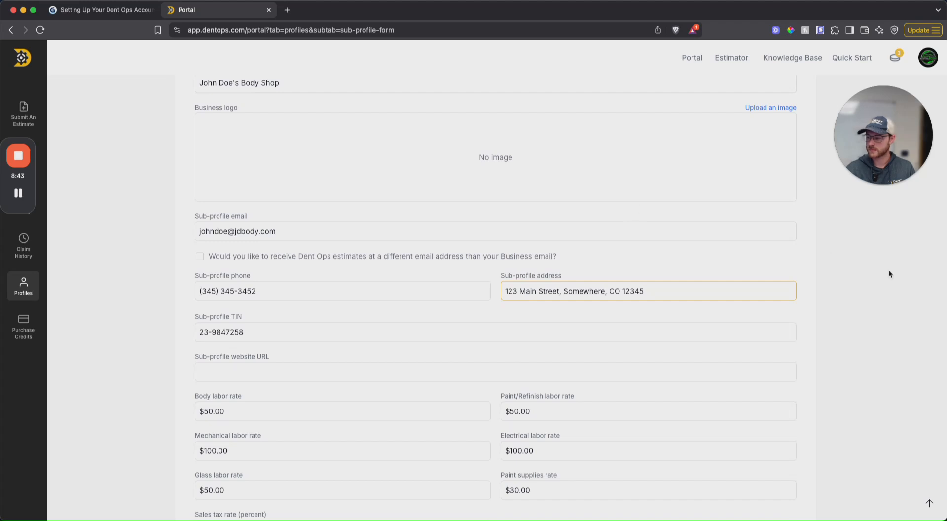
{"action": "left_click", "coordinate": [886, 270]}
{"action": "scroll", "coordinate": [857, 292], "scroll_direction": "down", "scroll_amount": 6}
{"action": "scroll", "coordinate": [850, 293], "scroll_direction": "up", "scroll_amount": 8}
{"action": "scroll", "coordinate": [695, 360], "scroll_direction": "down", "scroll_amount": 3}
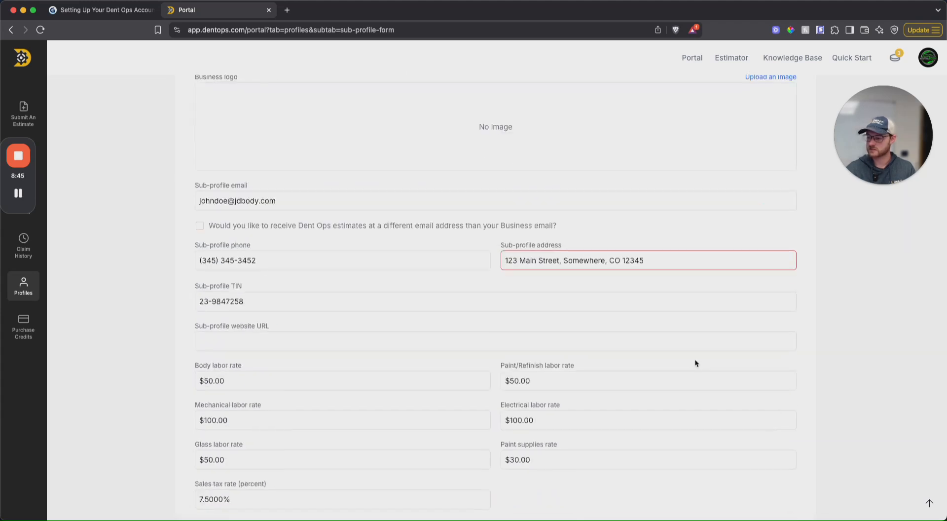
Step: Replace the sub-profile address with a different full street address including city, state and ZIP code, and add the sub-profile
{"action": "triple_click", "coordinate": [579, 257]}
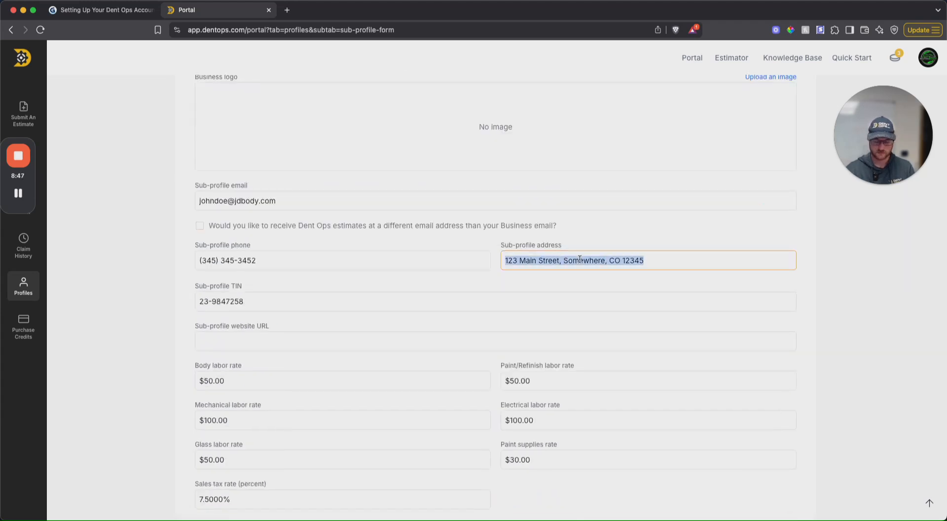
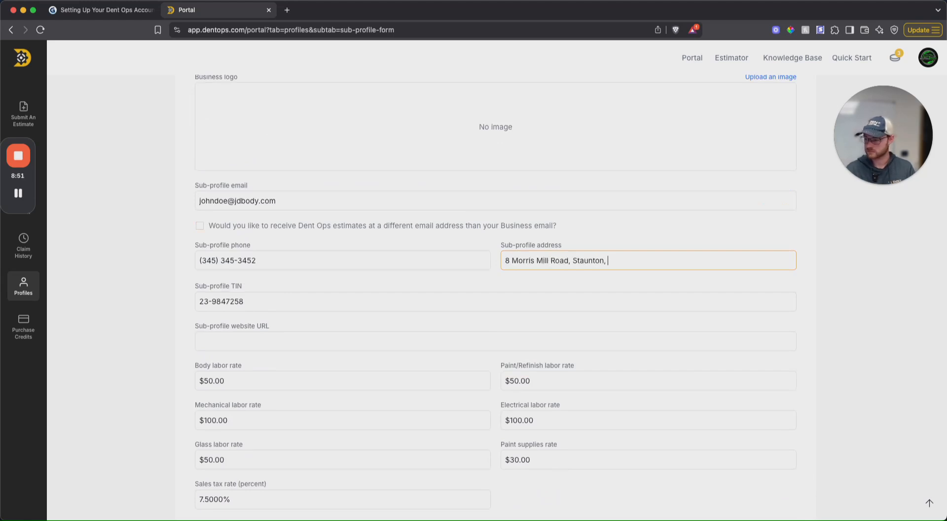
{"action": "left_click", "coordinate": [824, 276]}
{"action": "scroll", "coordinate": [822, 275], "scroll_direction": "down", "scroll_amount": 5}
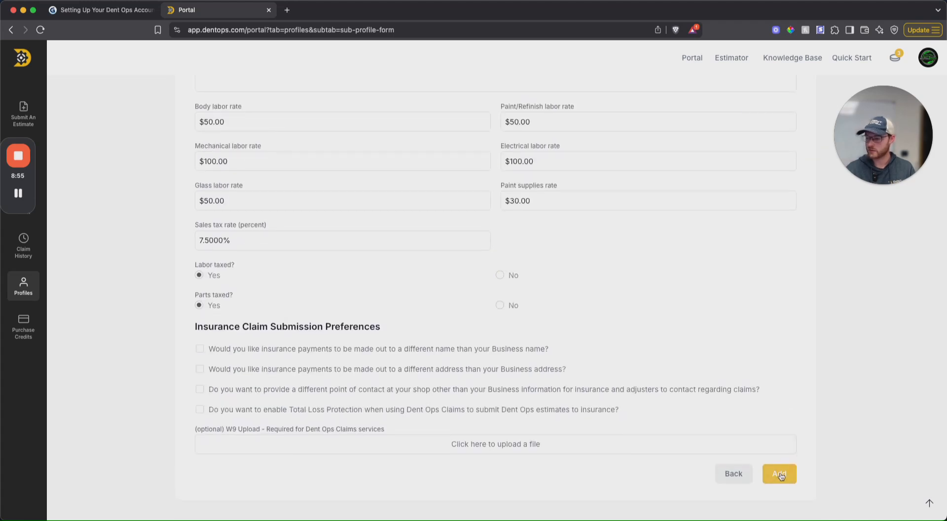
{"action": "scroll", "coordinate": [721, 360], "scroll_direction": "up", "scroll_amount": 11}
{"action": "scroll", "coordinate": [721, 360], "scroll_direction": "down", "scroll_amount": 11}
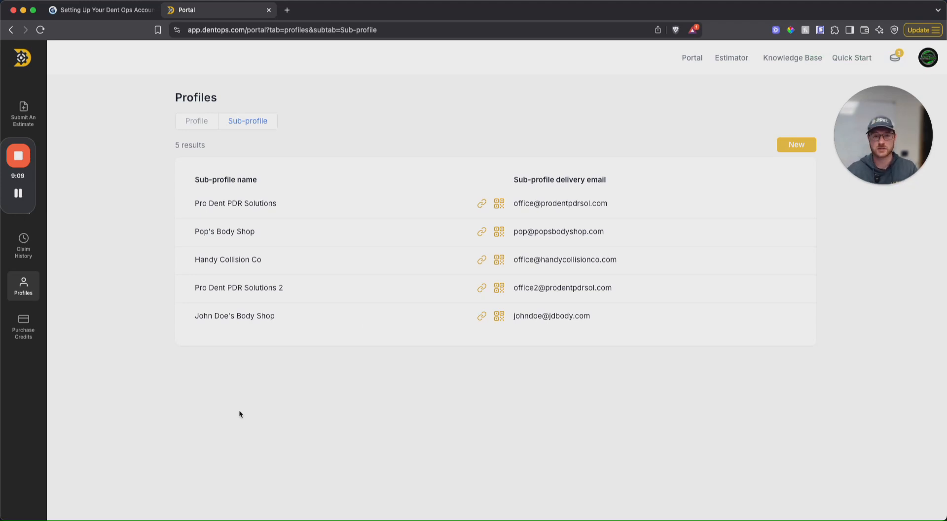
Step: Reopen the John Doe's Body Shop sub-profile, review its settings and save it
{"action": "left_click", "coordinate": [303, 322]}
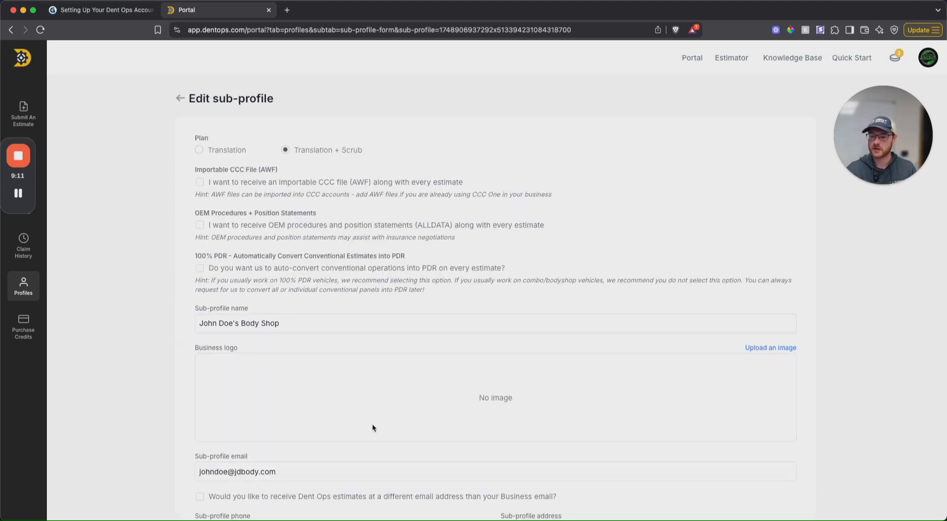
{"action": "scroll", "coordinate": [463, 299], "scroll_direction": "down", "scroll_amount": 15}
{"action": "scroll", "coordinate": [390, 248], "scroll_direction": "up", "scroll_amount": 15}
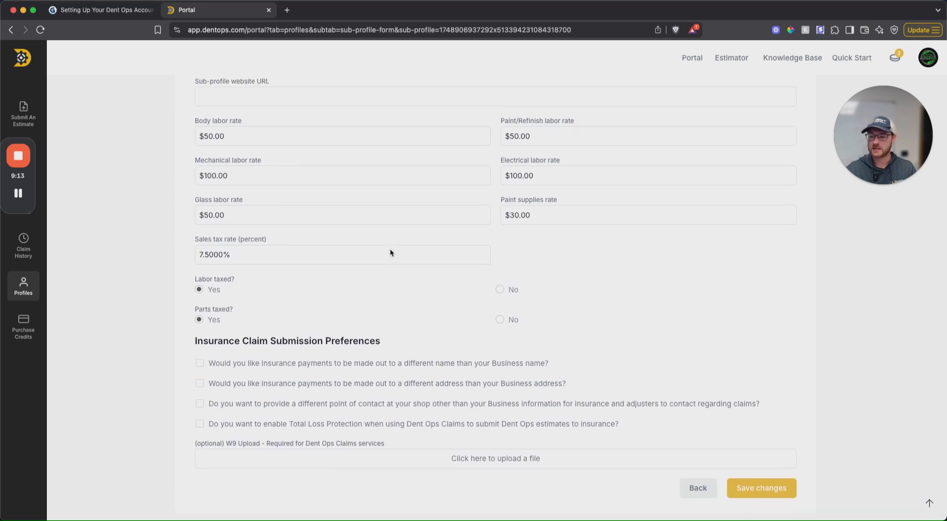
{"action": "scroll", "coordinate": [327, 226], "scroll_direction": "down", "scroll_amount": 15}
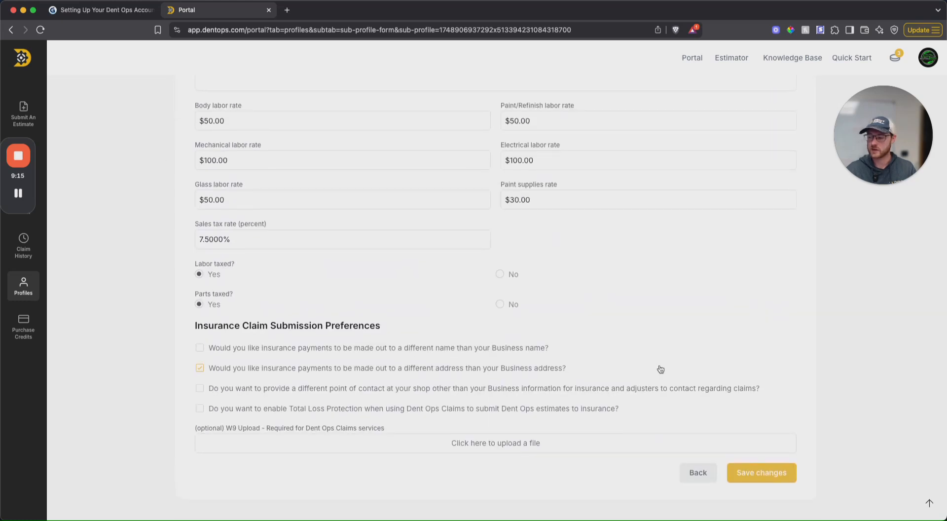
{"action": "left_click", "coordinate": [773, 480]}
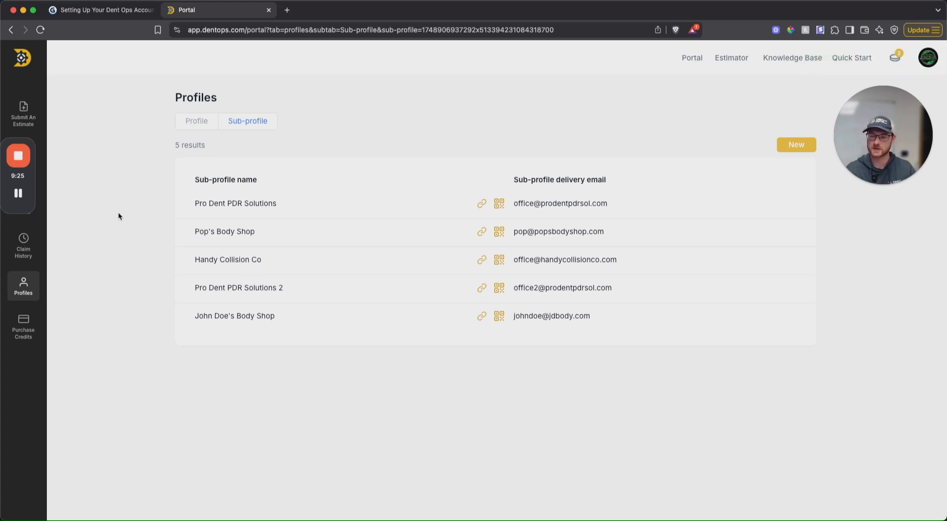
Step: Switch to the Gamma account setup presentation and advance to the Team Roles Explained card
{"action": "left_click", "coordinate": [92, 12]}
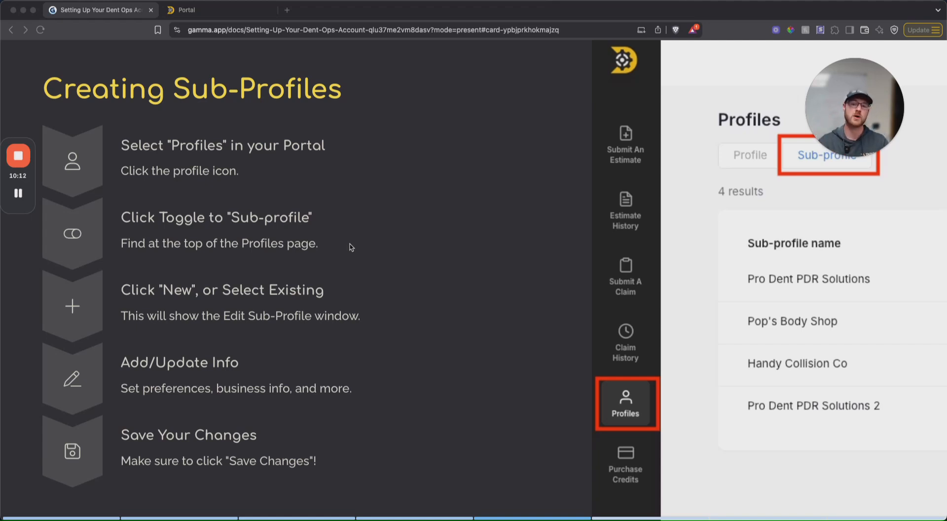
{"action": "scroll", "coordinate": [412, 261], "scroll_direction": "down", "scroll_amount": 5}
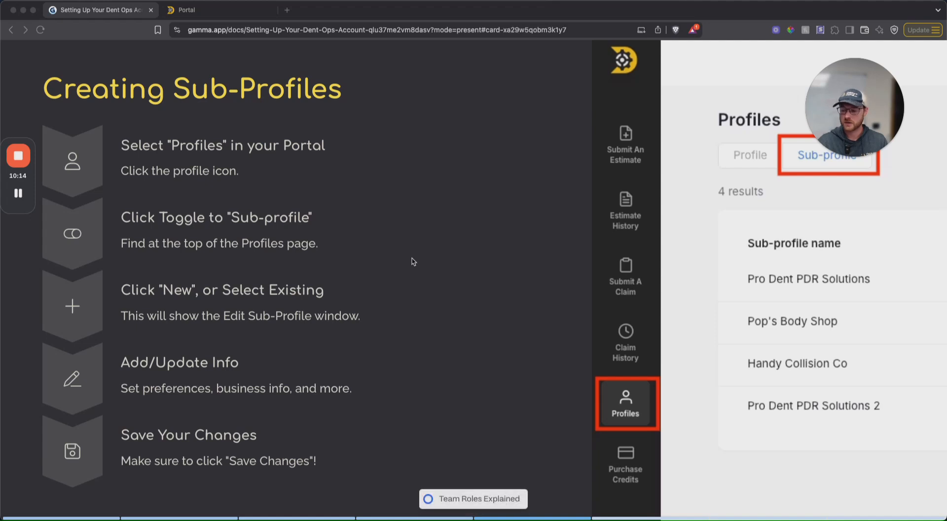
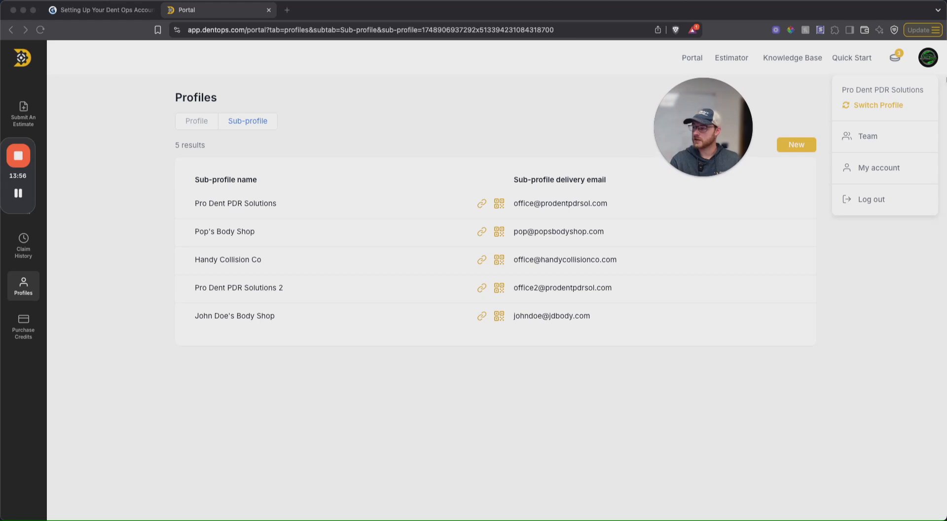
Step: Start a new team user on the Team page with the person's first name, last name and e-mail, and assign the Administrator role
{"action": "left_click", "coordinate": [864, 138]}
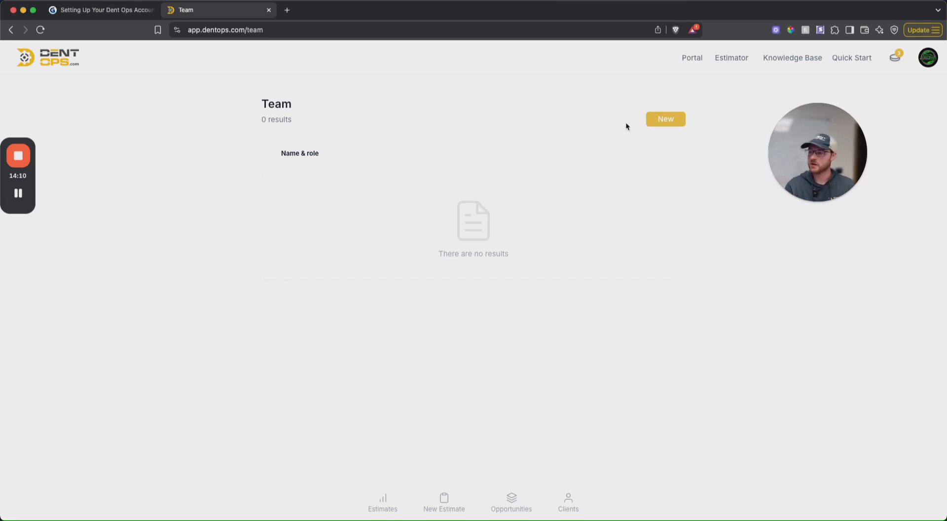
{"action": "left_click", "coordinate": [666, 120]}
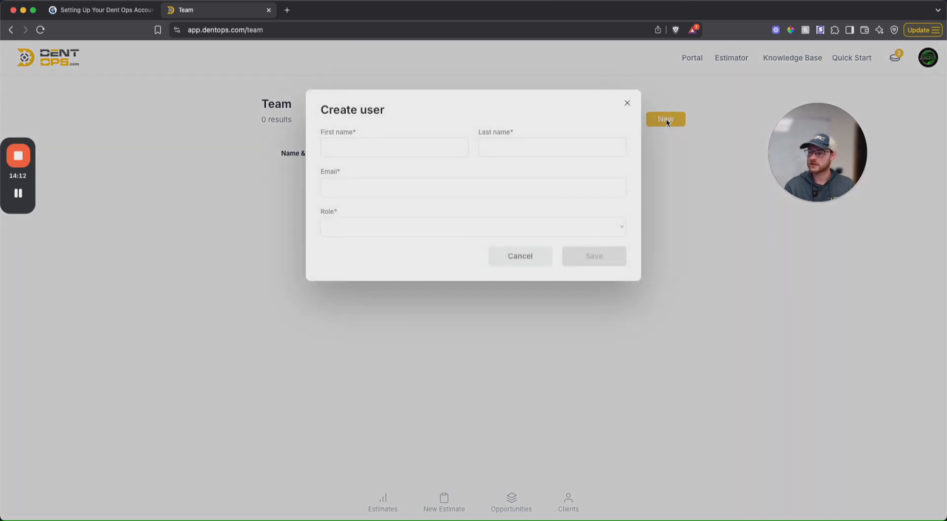
{"action": "left_click", "coordinate": [354, 147]}
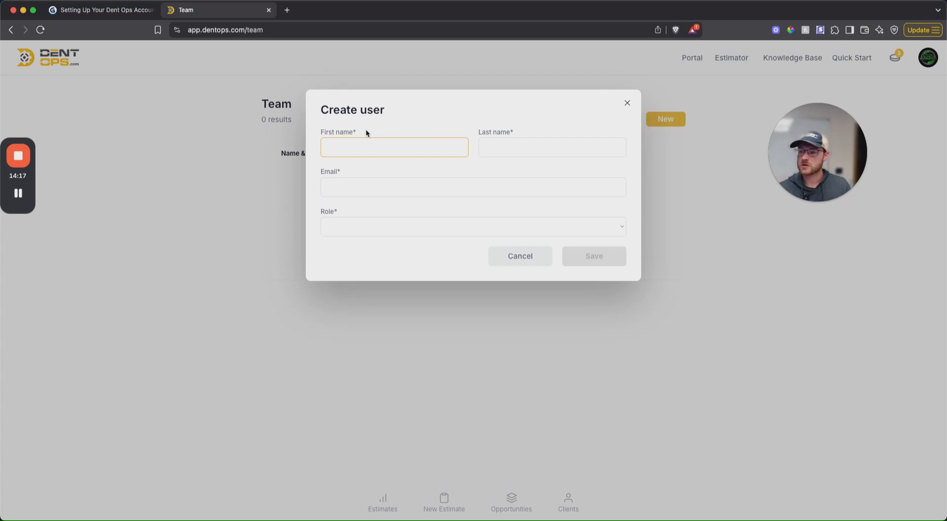
{"action": "type", "text": "Jane"}
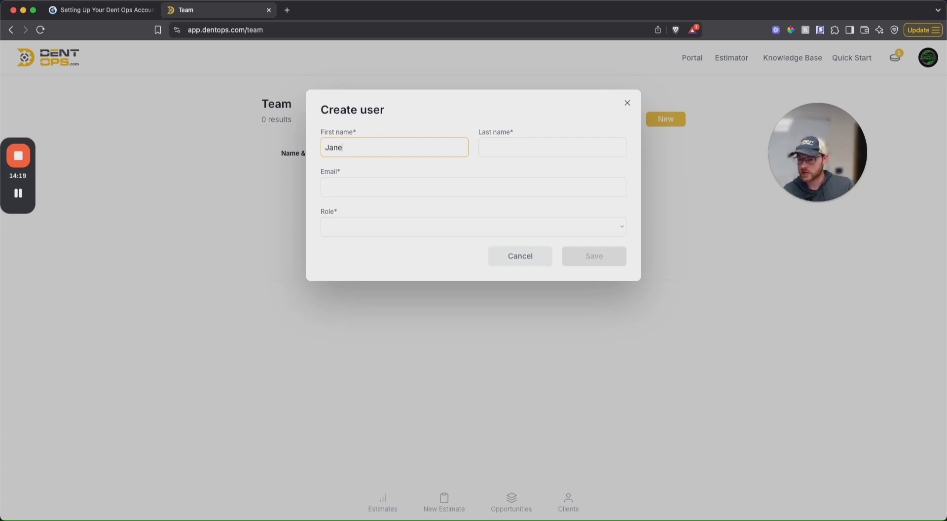
{"action": "type", "text": "Doe"}
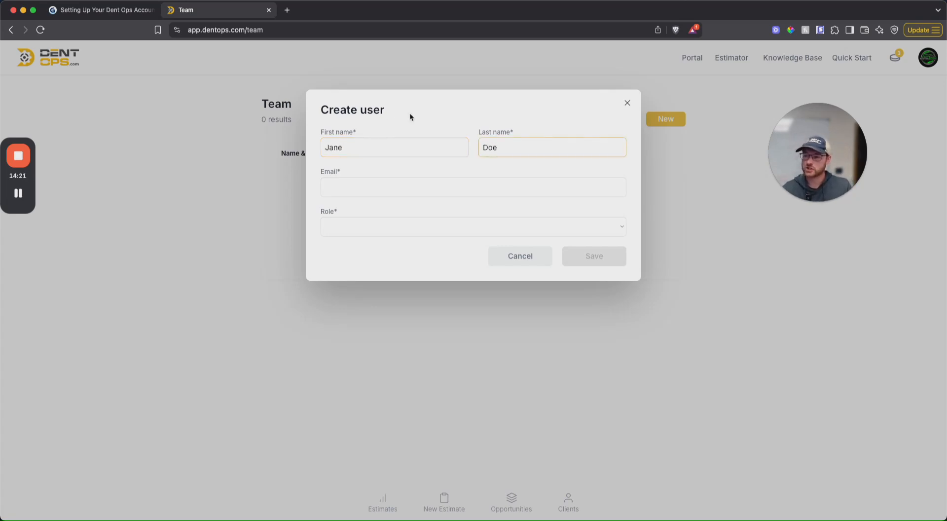
{"action": "left_click", "coordinate": [365, 191]}
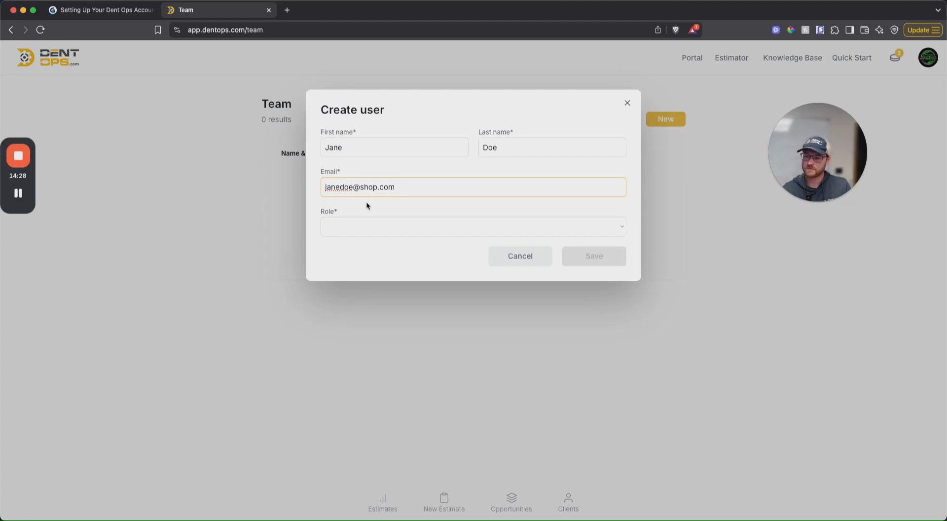
{"action": "left_click", "coordinate": [378, 223]}
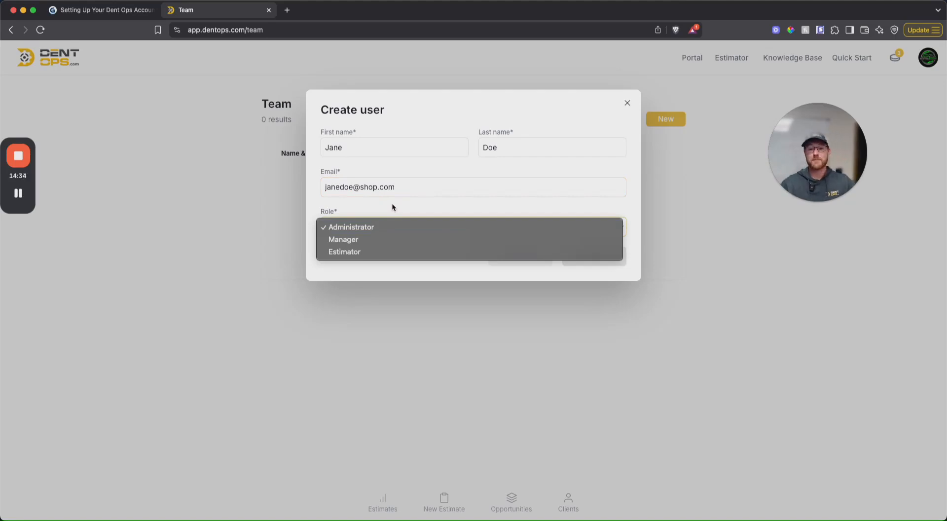
{"action": "left_click", "coordinate": [373, 226]}
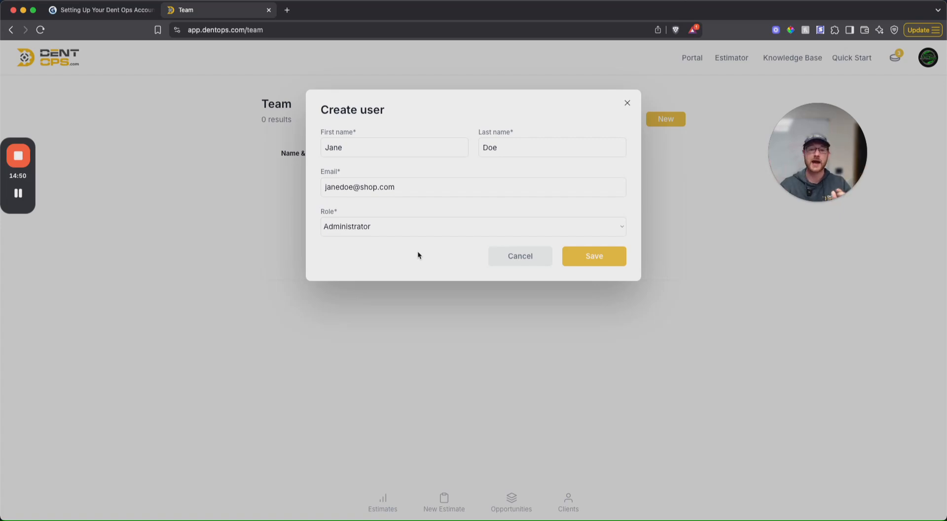
Step: Change the new user's role to Manager and grant access to the John Doe's Body Shop sub-profile
{"action": "left_click", "coordinate": [392, 232]}
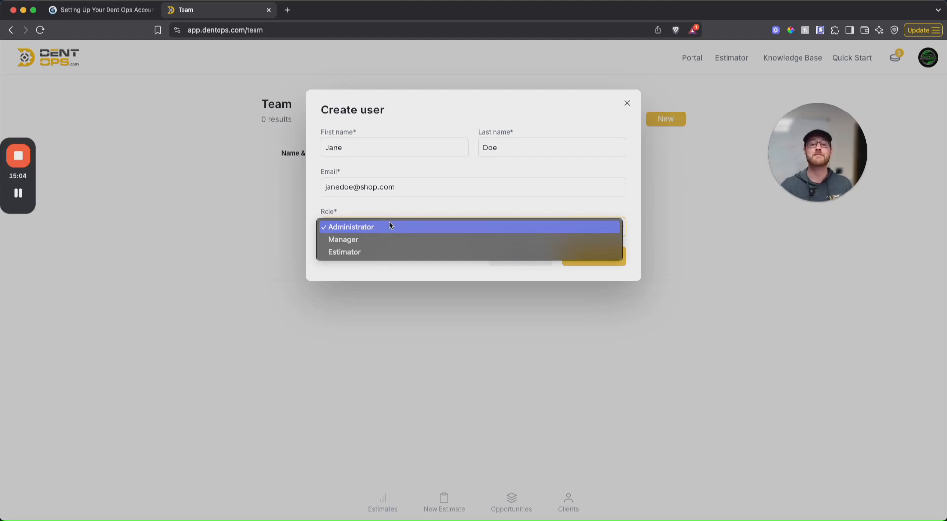
{"action": "left_click", "coordinate": [367, 239]}
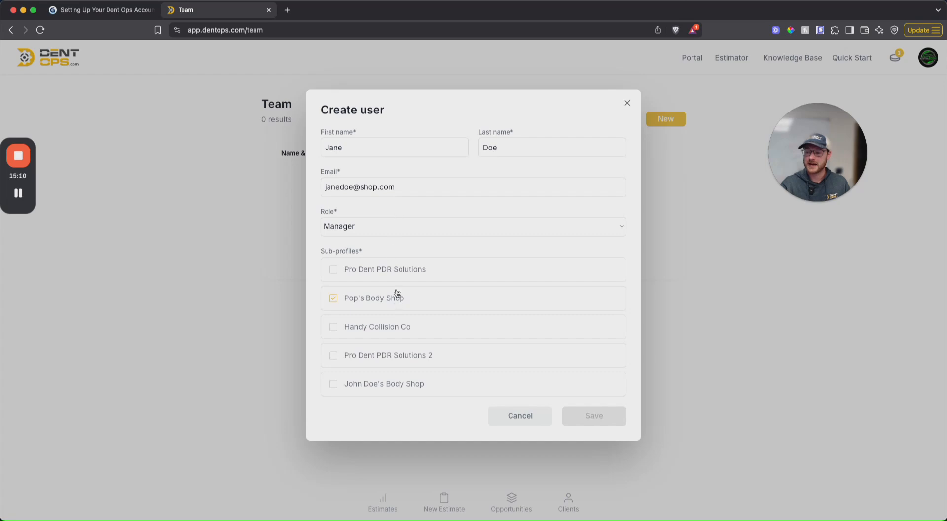
{"action": "left_click", "coordinate": [335, 385]}
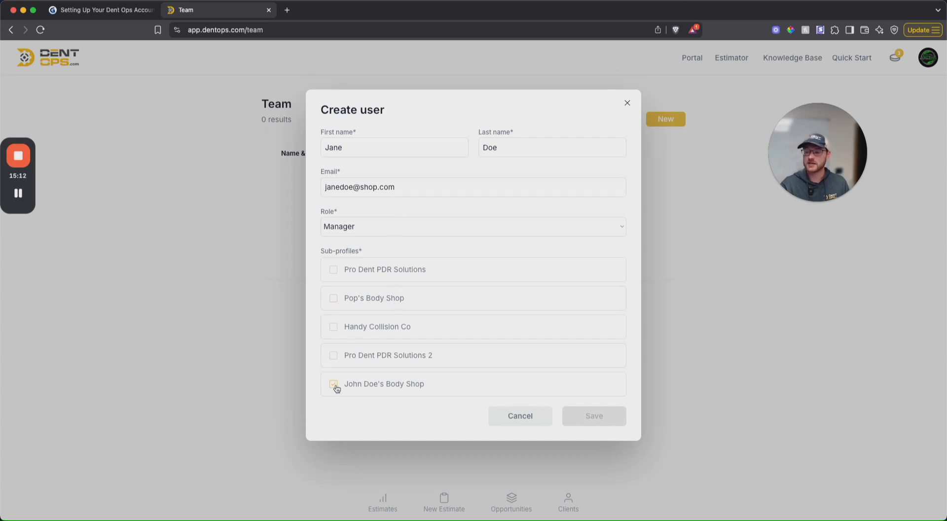
{"action": "left_click", "coordinate": [334, 385]}
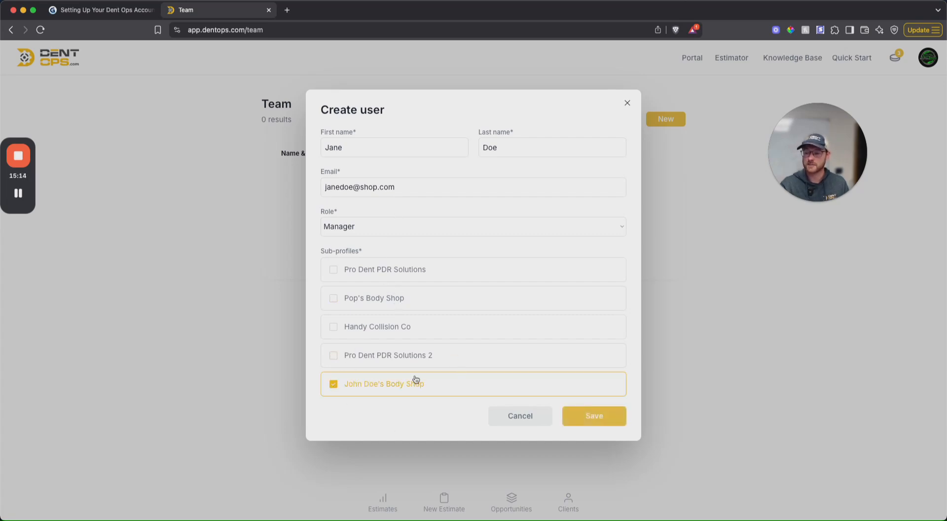
Step: Try adding the Handy Collision Co and Pro Dent PDR Solutions sub-profiles to the manager's access, and deselect both again
{"action": "left_click", "coordinate": [337, 330]}
{"action": "left_click", "coordinate": [334, 274]}
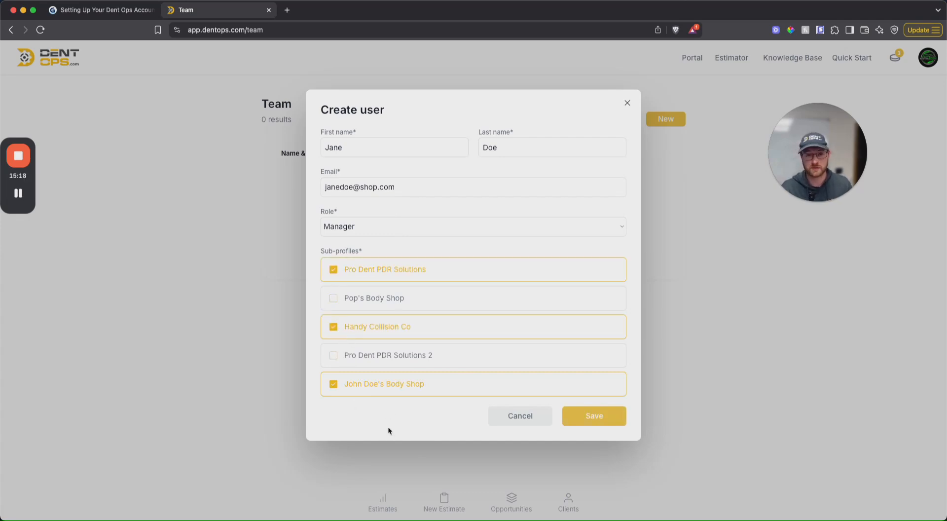
{"action": "left_click", "coordinate": [333, 327]}
{"action": "left_click", "coordinate": [334, 269]}
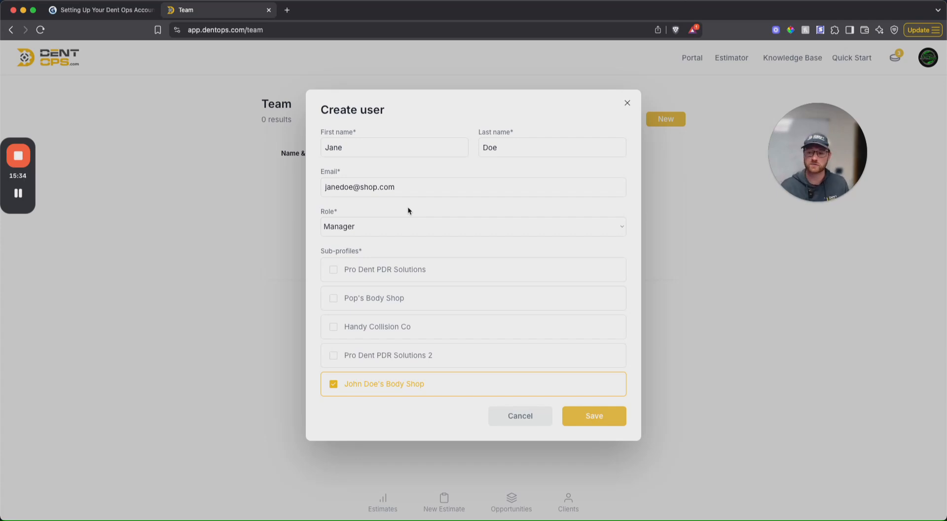
Step: Change the new user's role to Estimator and add the Handy Collision Co and Pro Dent PDR Solutions sub-profiles
{"action": "left_click", "coordinate": [395, 222]}
{"action": "left_click", "coordinate": [388, 237]}
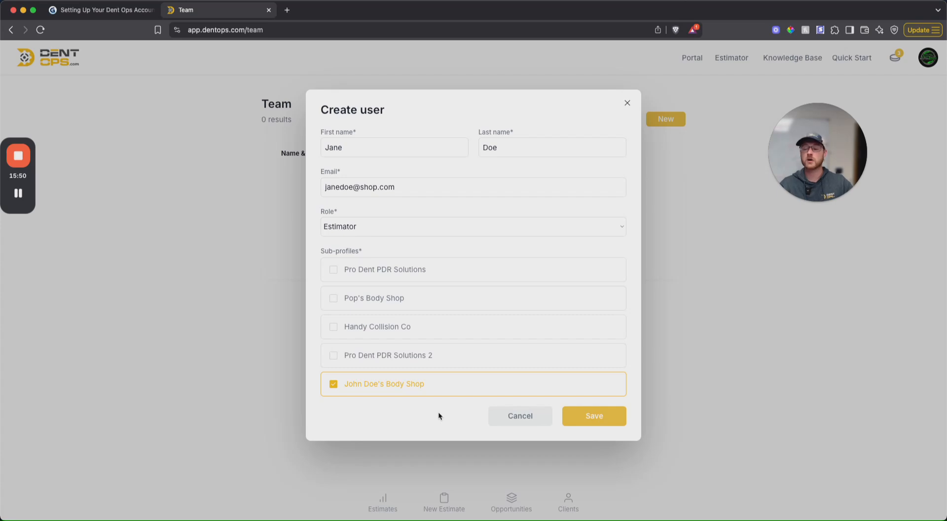
{"action": "left_click", "coordinate": [340, 328]}
{"action": "left_click", "coordinate": [341, 274]}
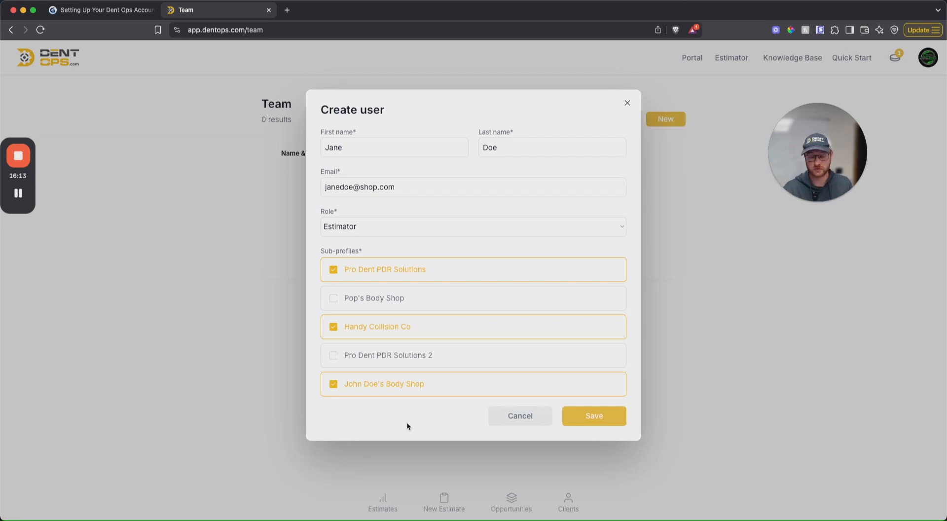
Step: Deselect Handy Collision Co and Pro Dent PDR Solutions for the estimator and cancel creating the user
{"action": "left_click", "coordinate": [333, 326]}
{"action": "left_click", "coordinate": [333, 271]}
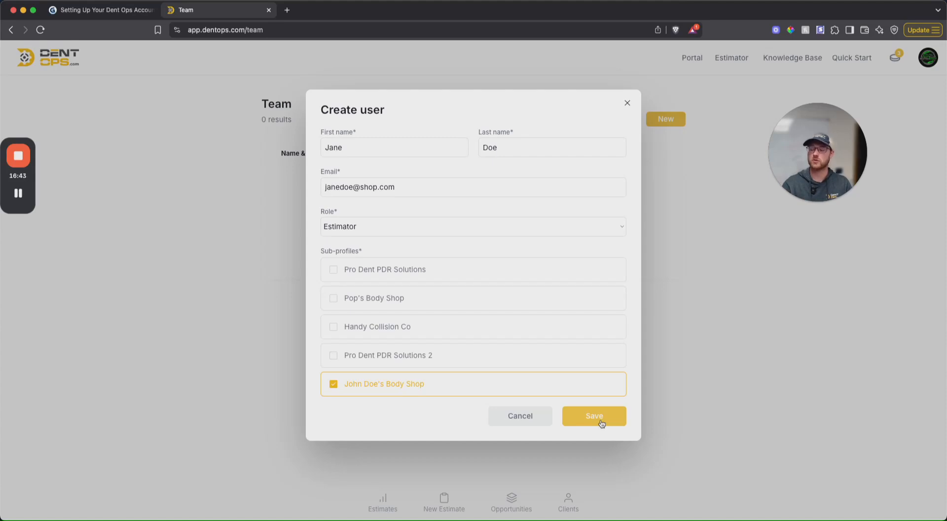
{"action": "left_click", "coordinate": [533, 420]}
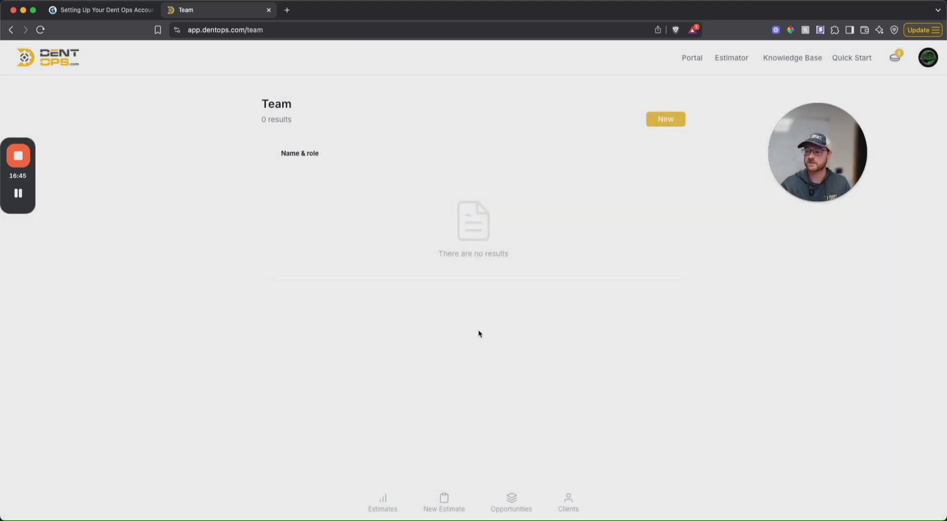
Step: Open the profile switcher from the account menu, review the available profiles and close it without switching
{"action": "left_click", "coordinate": [926, 60]}
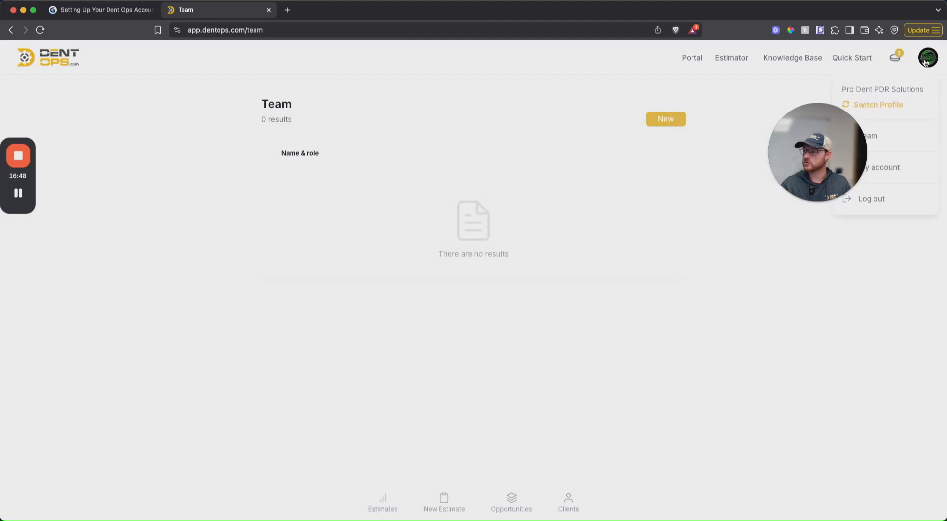
{"action": "left_click", "coordinate": [871, 105]}
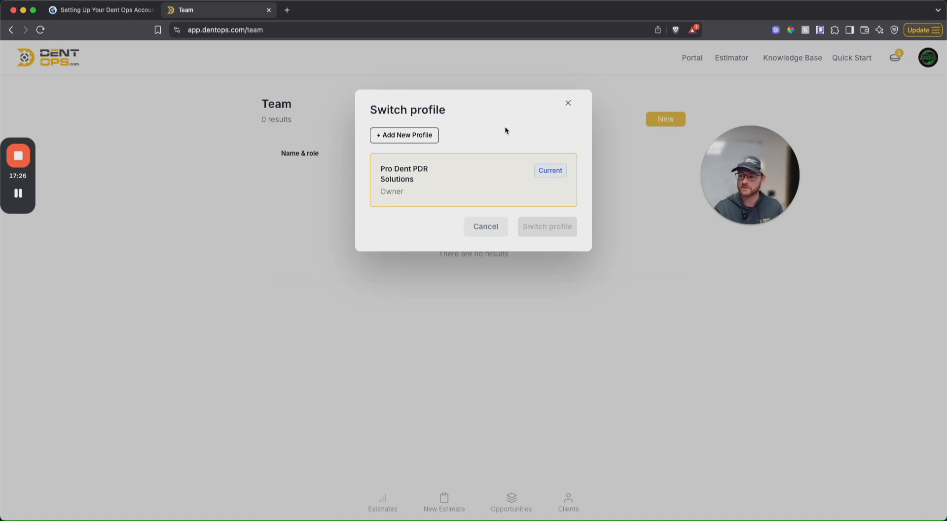
{"action": "left_click", "coordinate": [493, 226]}
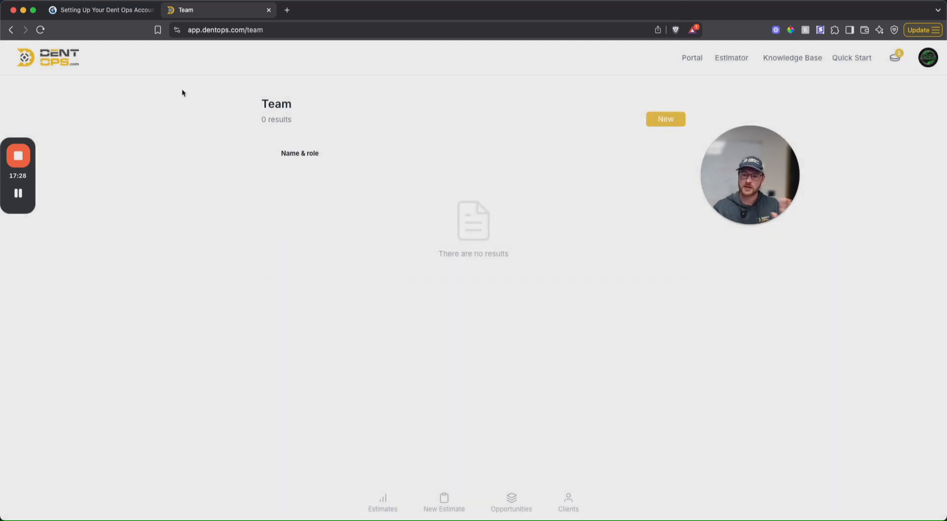
Step: Switch to the Gamma account setup presentation and advance past Inviting Team Members to the Next Steps card
{"action": "left_click", "coordinate": [97, 15]}
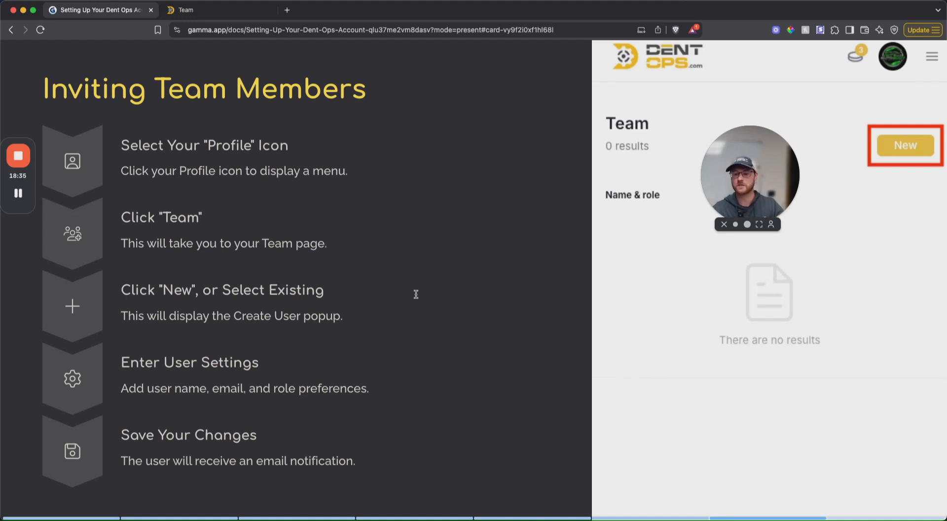
{"action": "key", "text": "Right"}
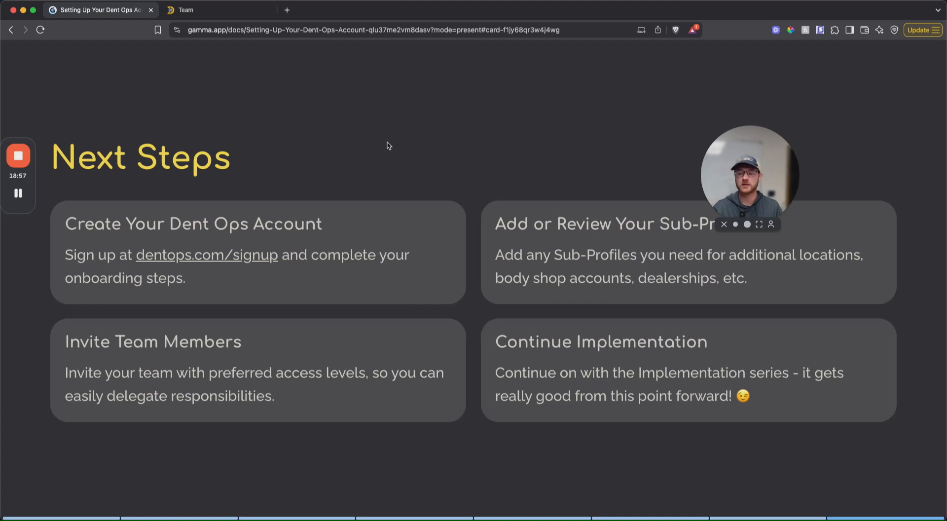
{"action": "left_click_drag", "start_coordinate": [743, 146], "coordinate": [788, 96]}
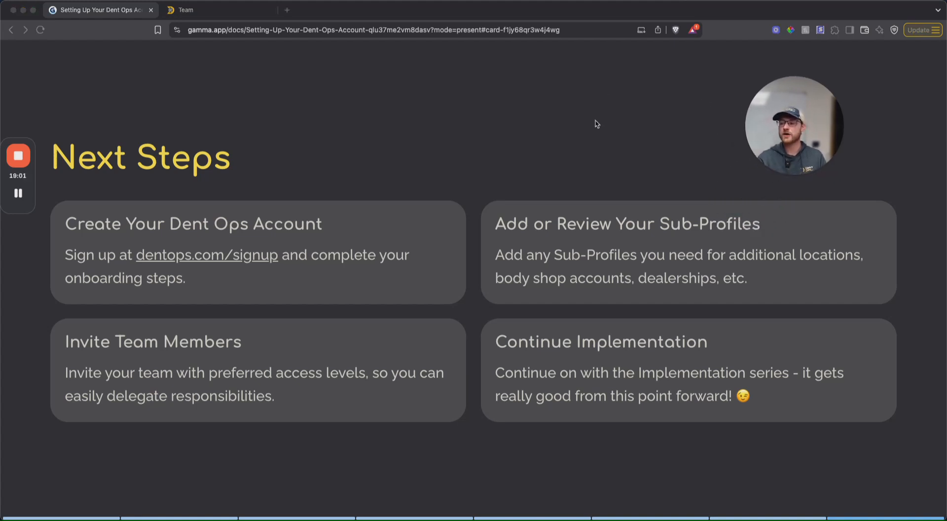